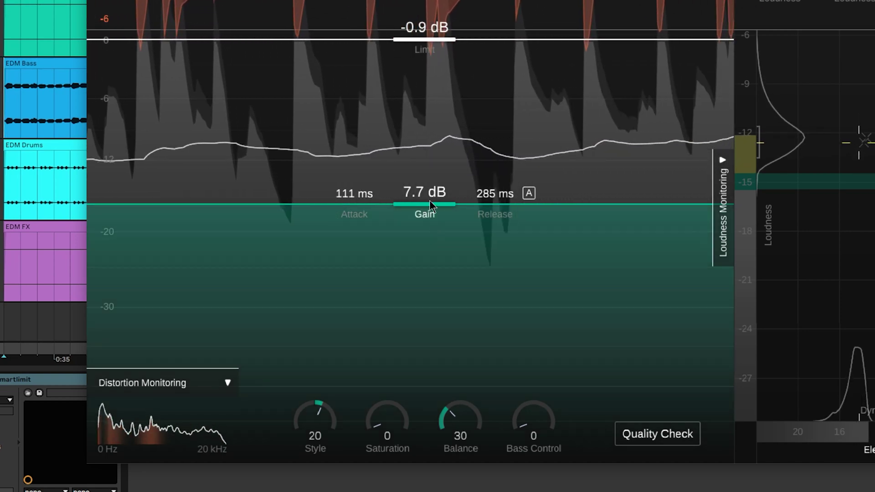
Lower the limiter gain and raise the saturation amount in smart:limit.
drag(431, 199, 435, 241)
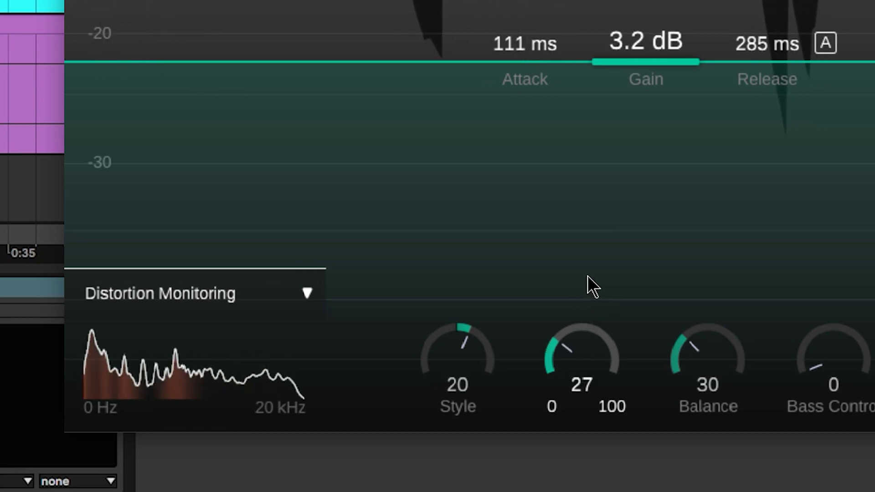
drag(588, 263, 588, 249)
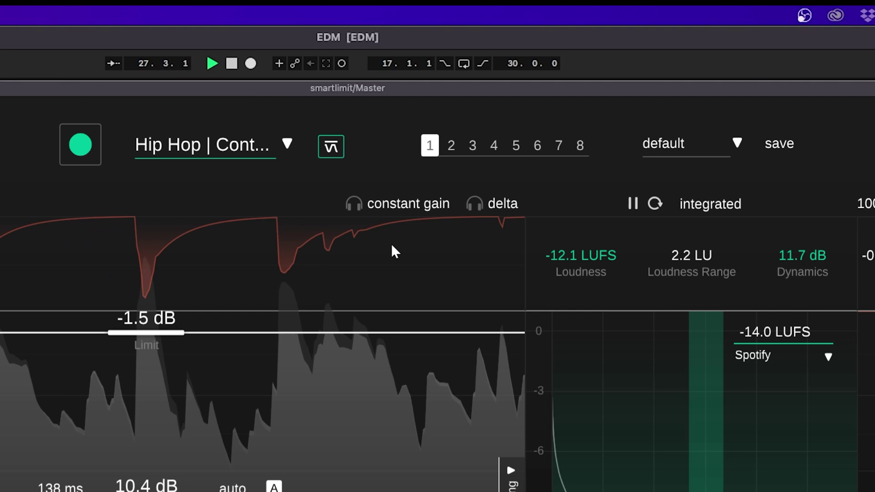
Toggle constant-gain listening on and back off, then switch on delta listening.
click(393, 203)
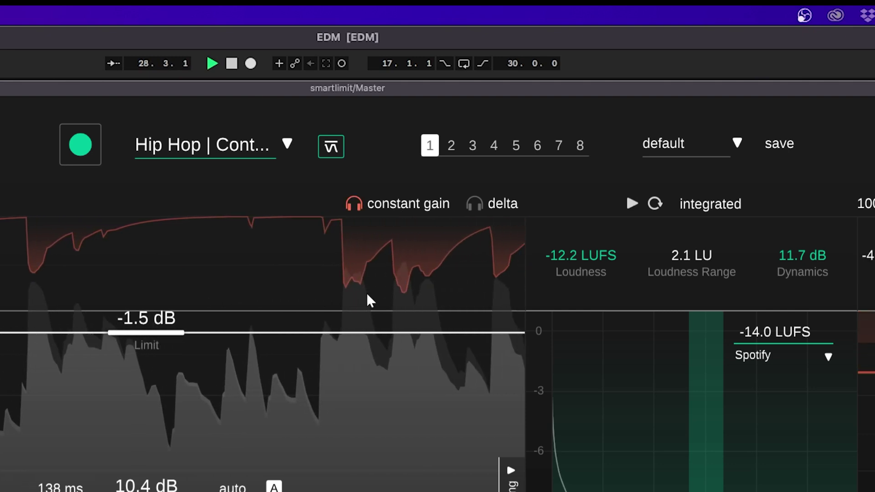
click(413, 205)
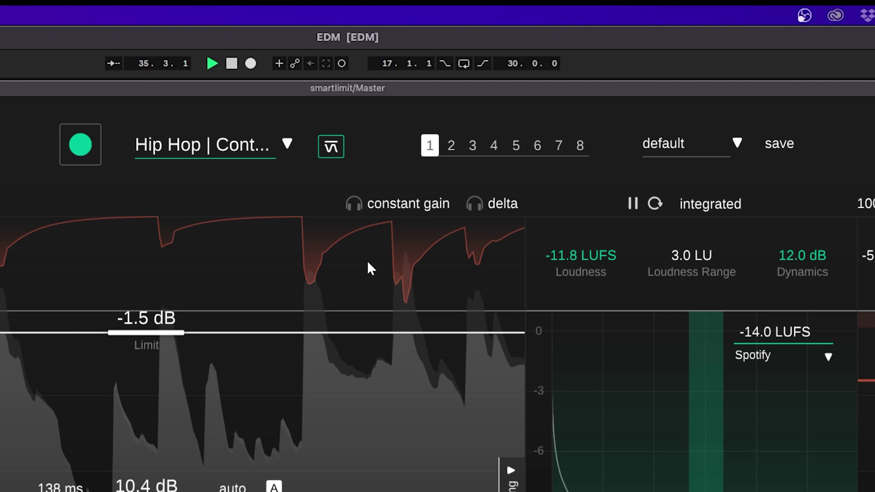
click(474, 202)
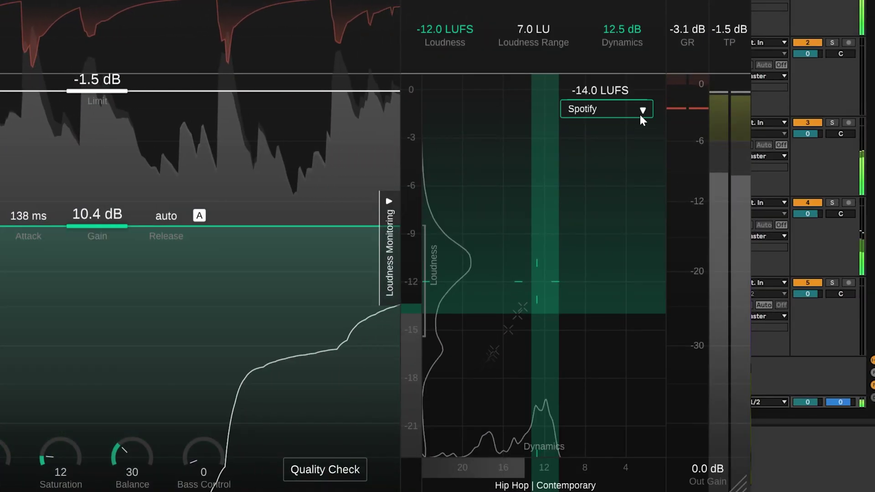
Replace the Spotify -14.0 LUFS target with a custom -20.0 LUFS and shift the loudness scale.
click(641, 111)
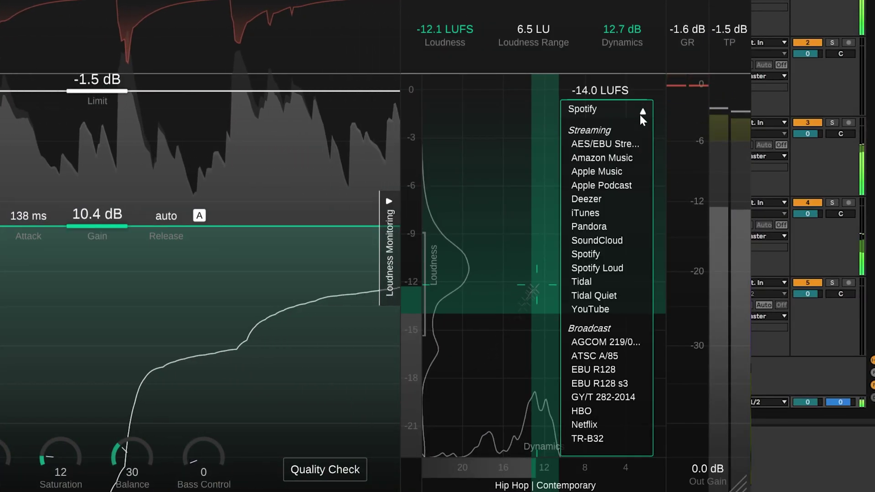
click(641, 112)
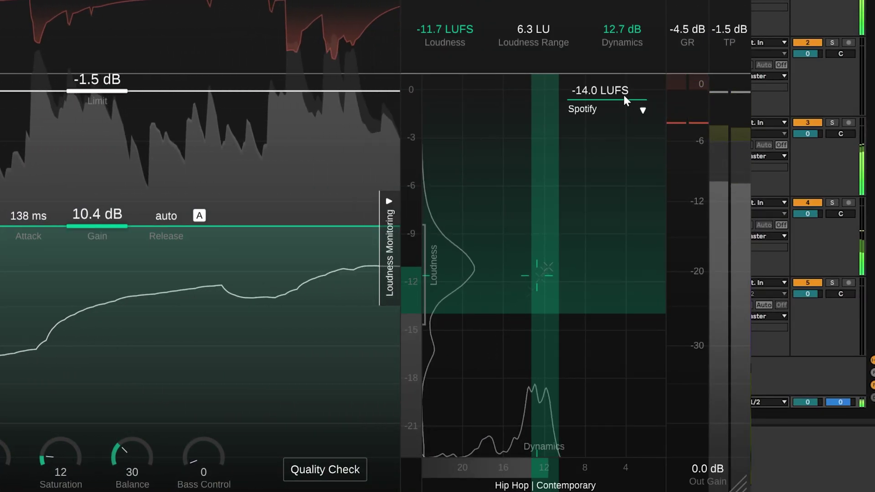
text(-20)
key(Return)
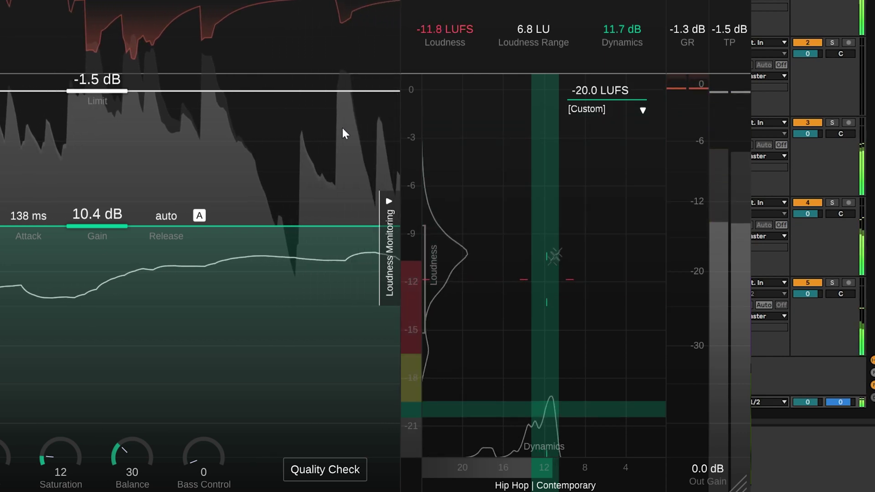
mouse_move(417, 181)
mouse_down()
mouse_move(417, 128)
mouse_move(429, 150)
mouse_move(430, 206)
mouse_up()
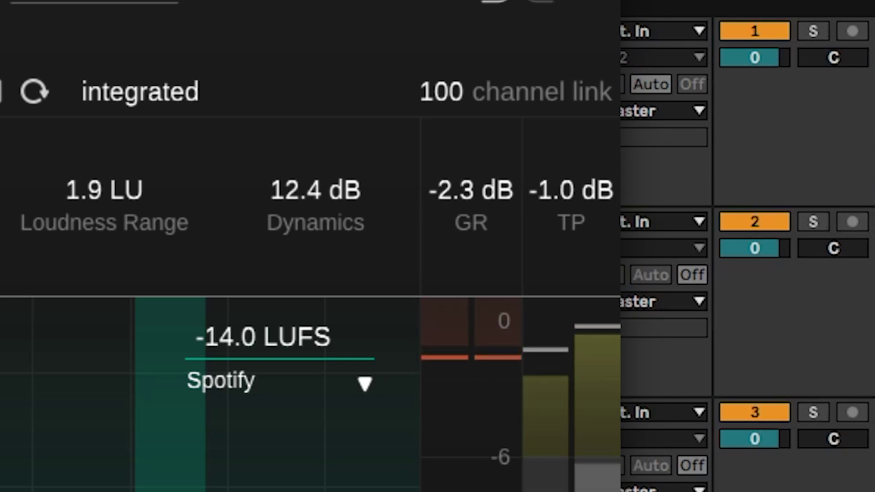
Lower the channel link value from 100 down to 28.
drag(469, 96, 477, 119)
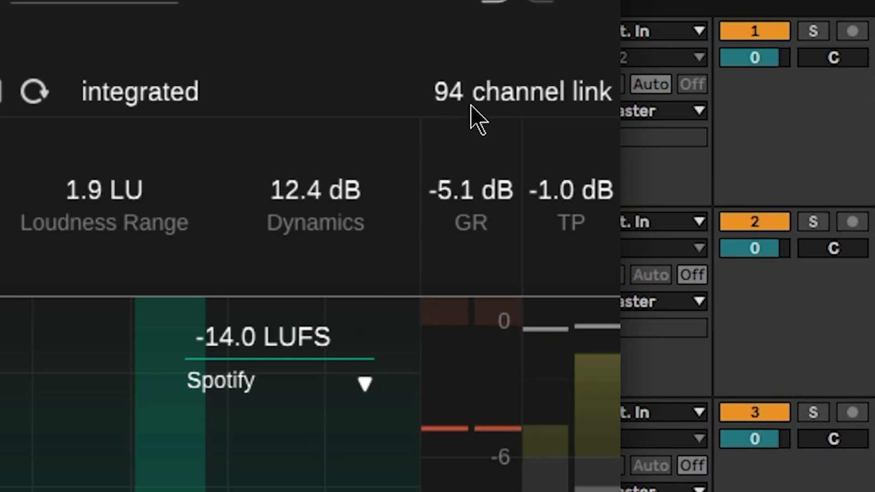
drag(479, 299, 477, 356)
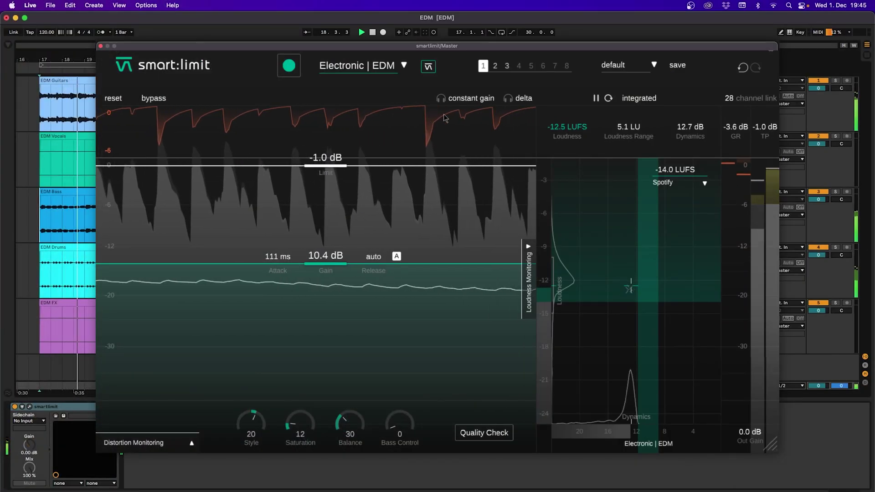
Switch to parameter state 2, then to state 4 with the Jazz profile at 9.0 dB gain.
click(496, 65)
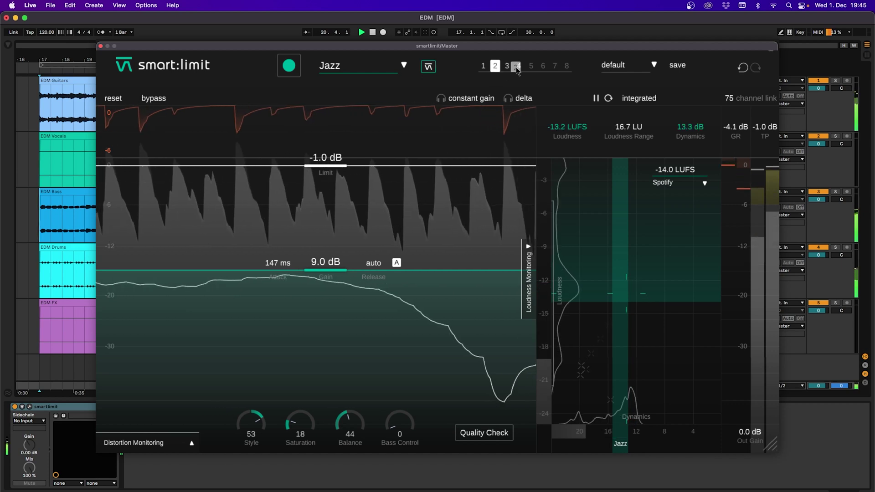
click(518, 65)
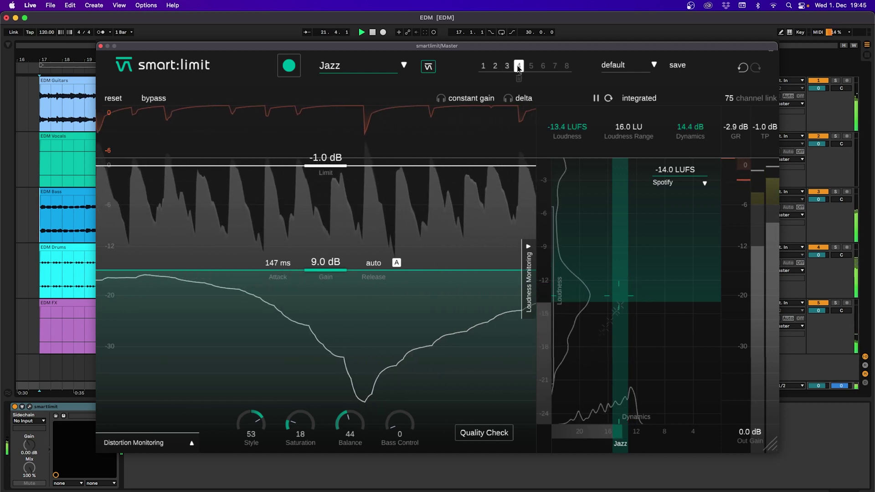